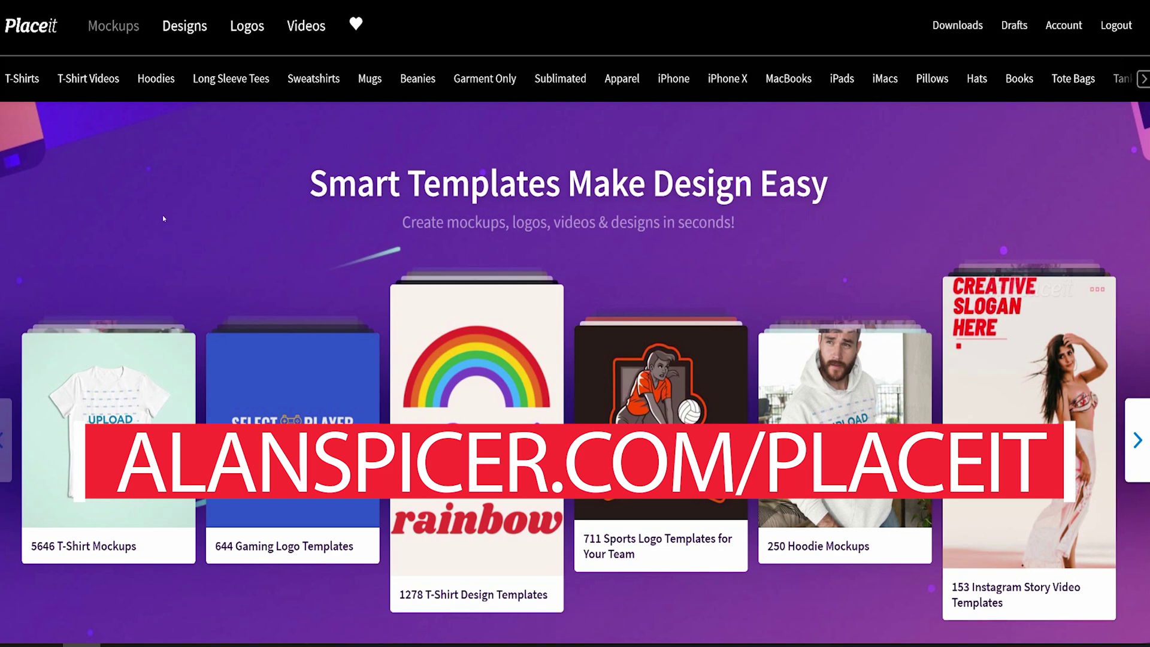
- Filter Placeit's YouTube templates to show only banner templates
mouse_move(190, 31)
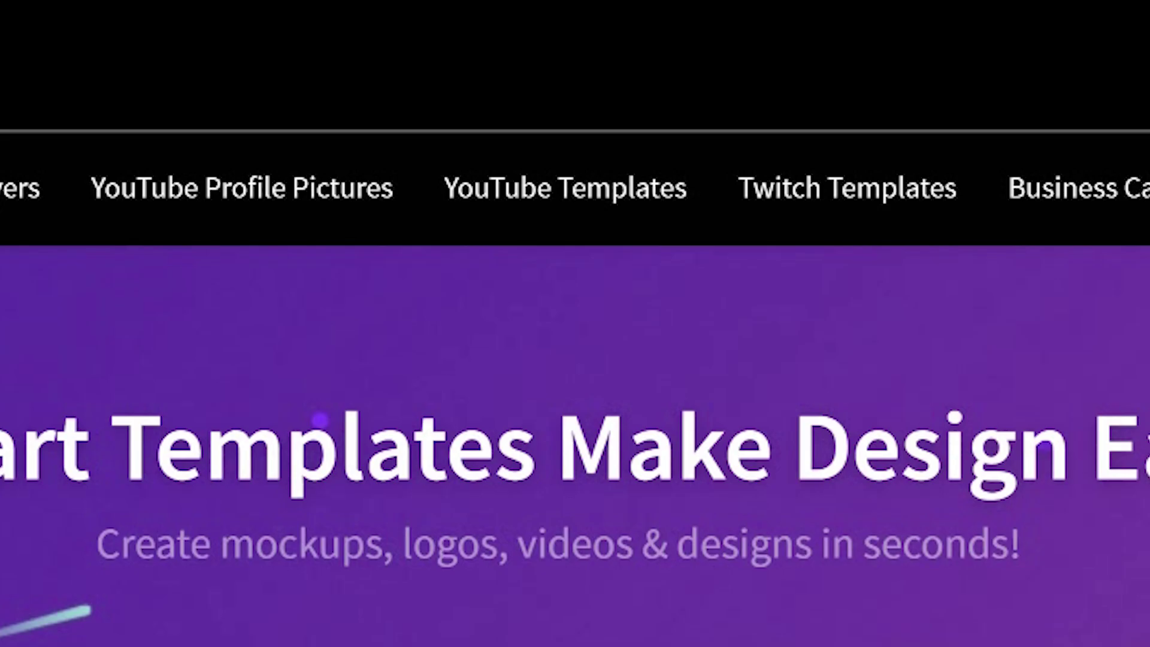
click(565, 186)
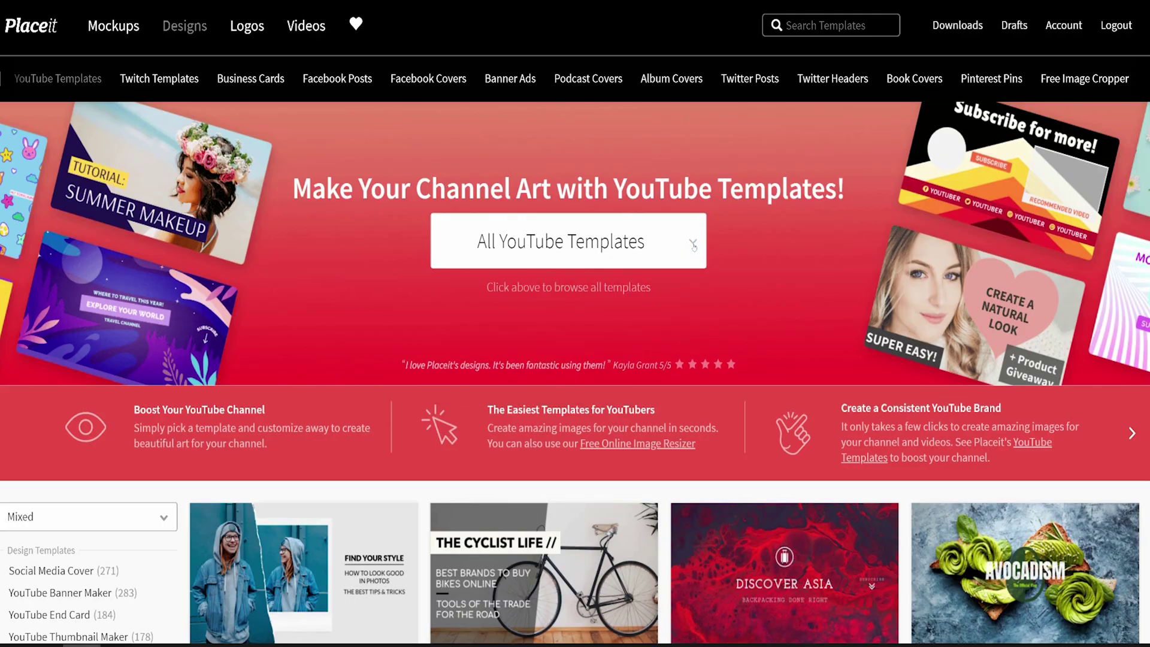
click(692, 245)
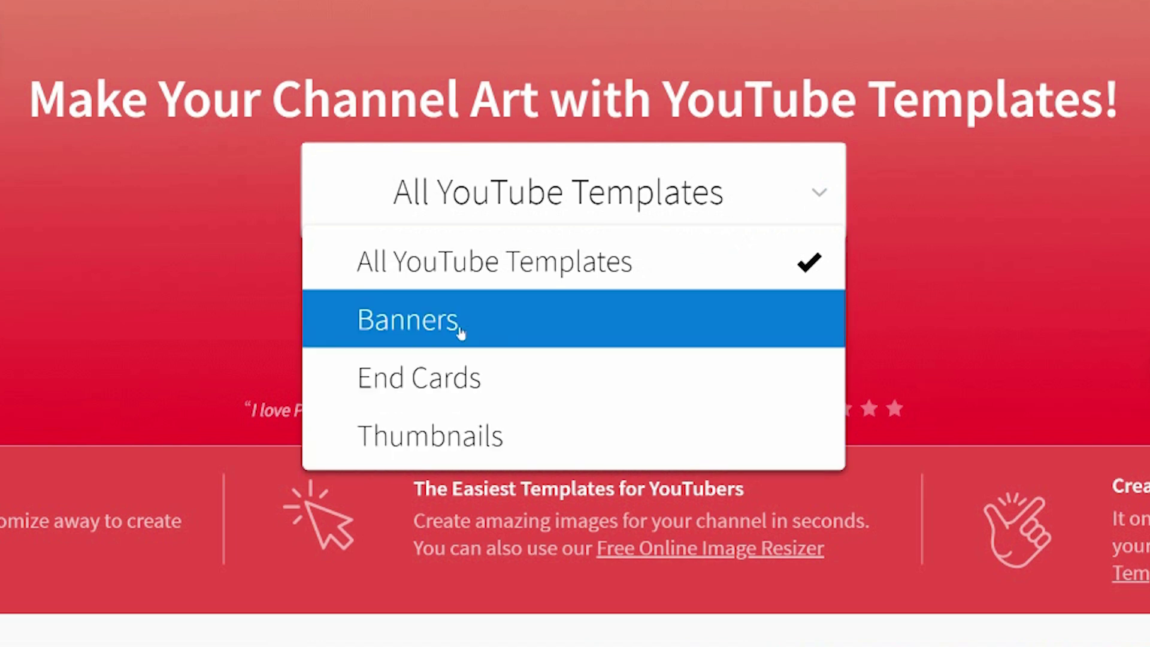
click(460, 331)
- Scroll through the banner results and go to page 3
scroll(310, 253, down, 2)
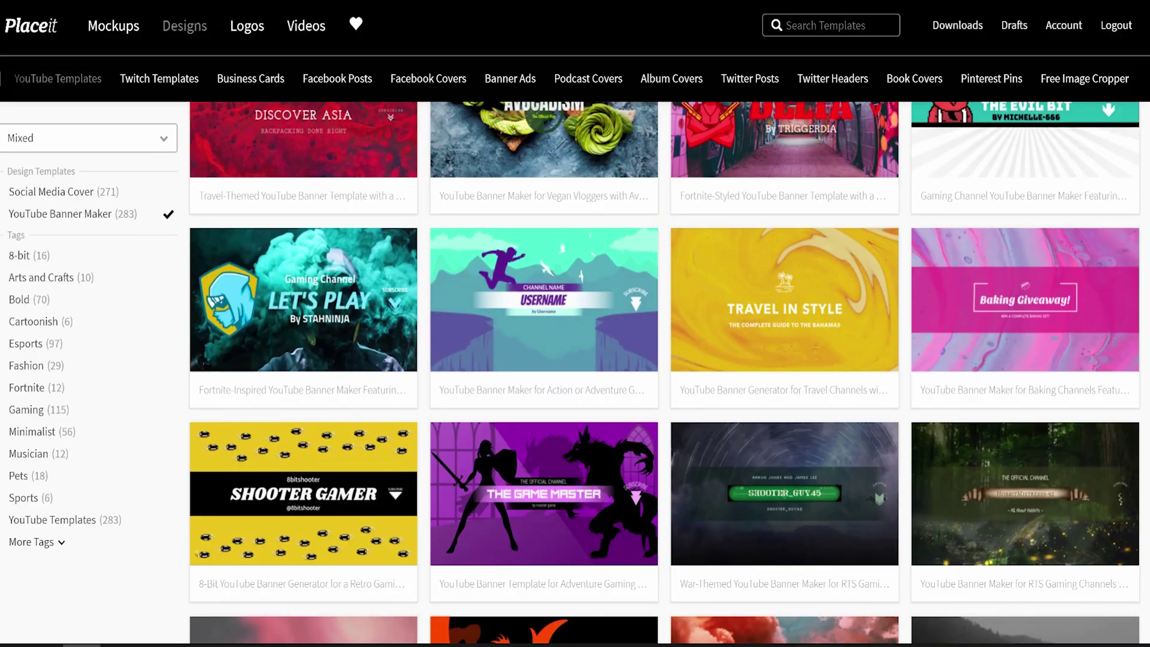
scroll(665, 371, down, 4)
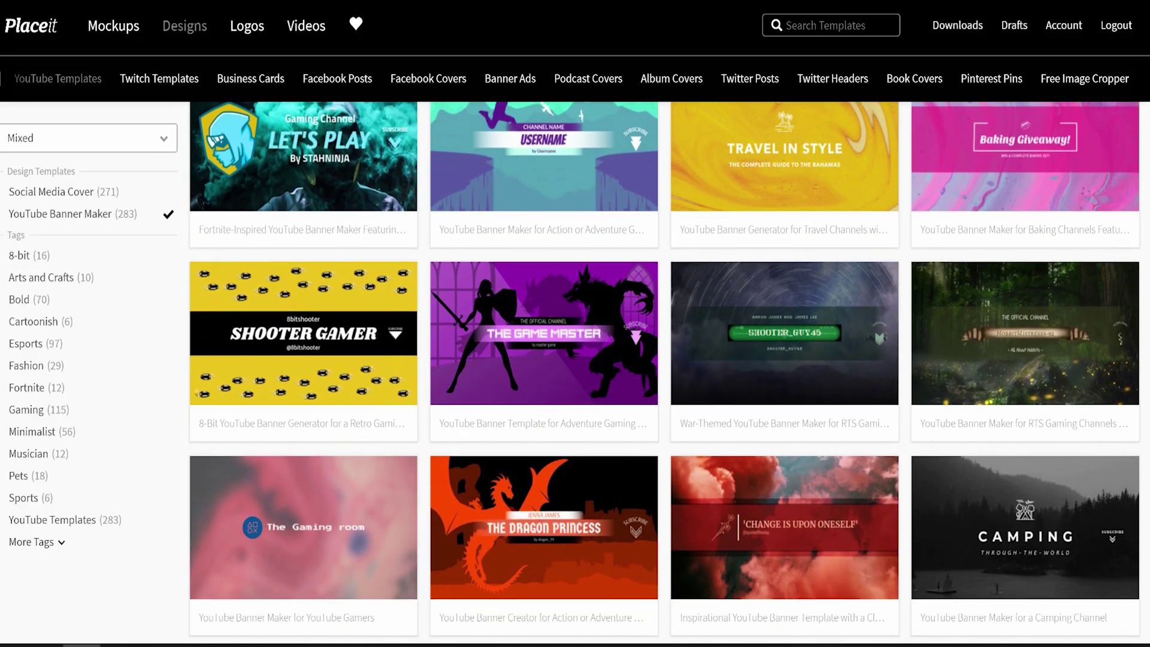
scroll(664, 372, down, 15)
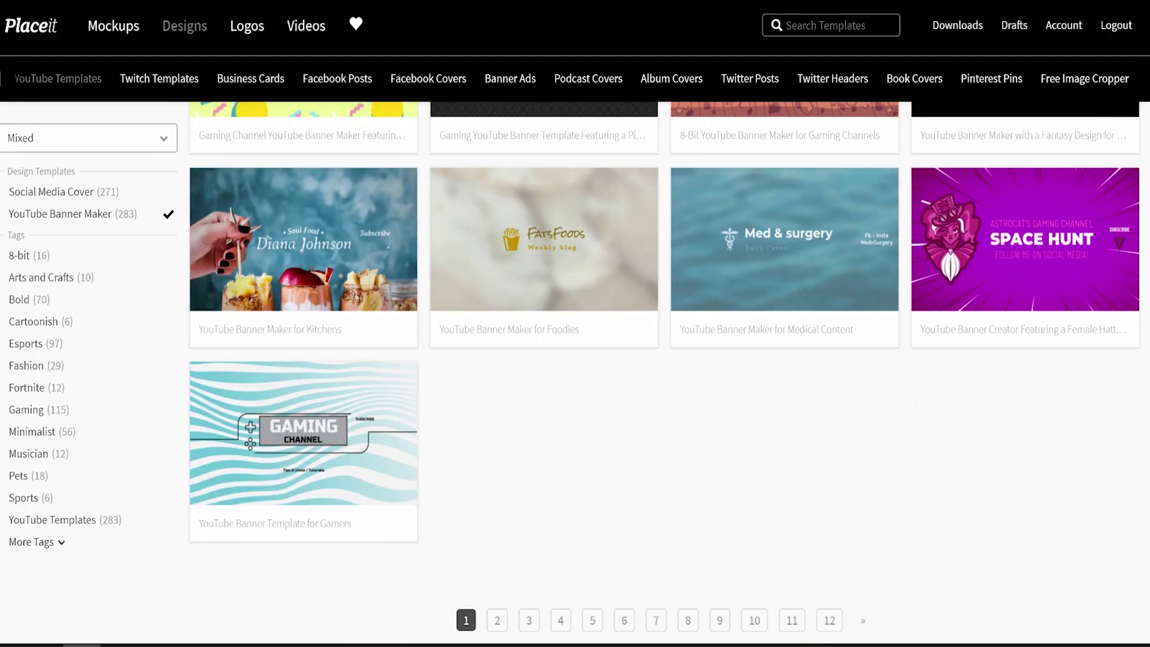
scroll(665, 372, up, 12)
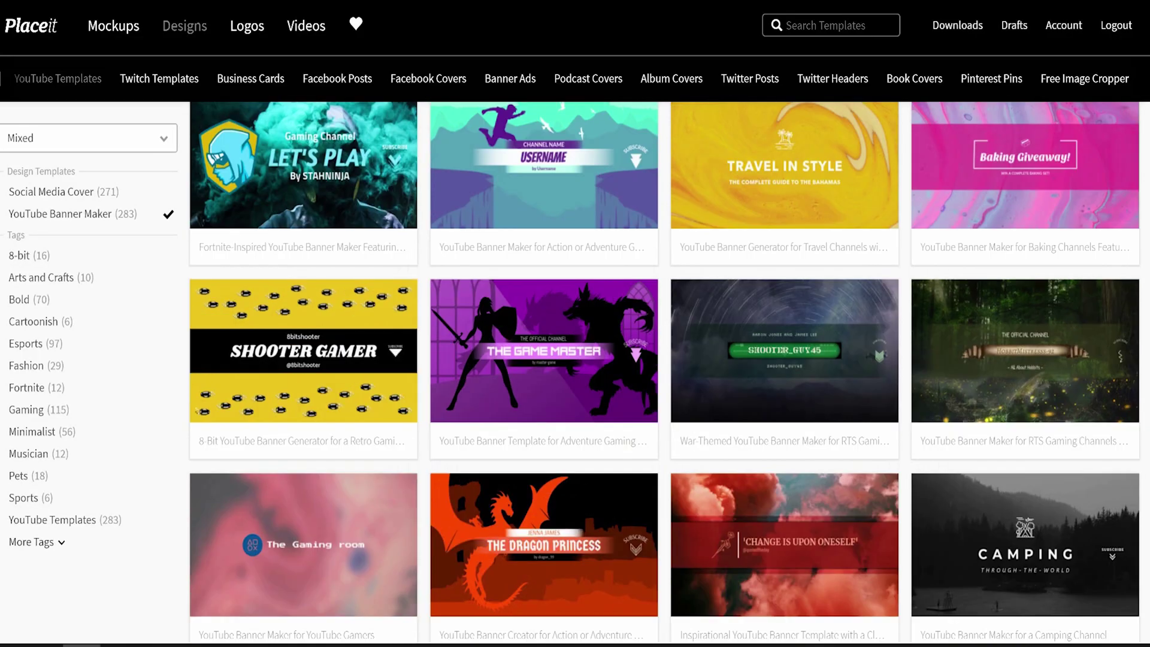
scroll(1137, 308, up, 10)
scroll(1136, 309, down, 12)
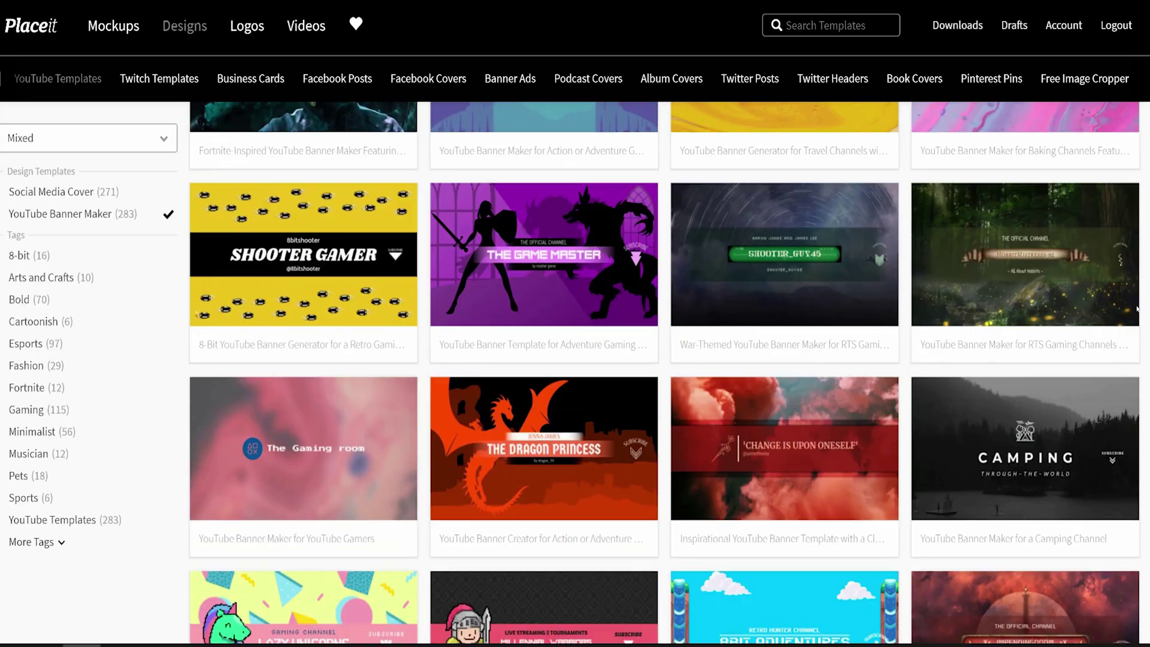
scroll(1136, 308, down, 8)
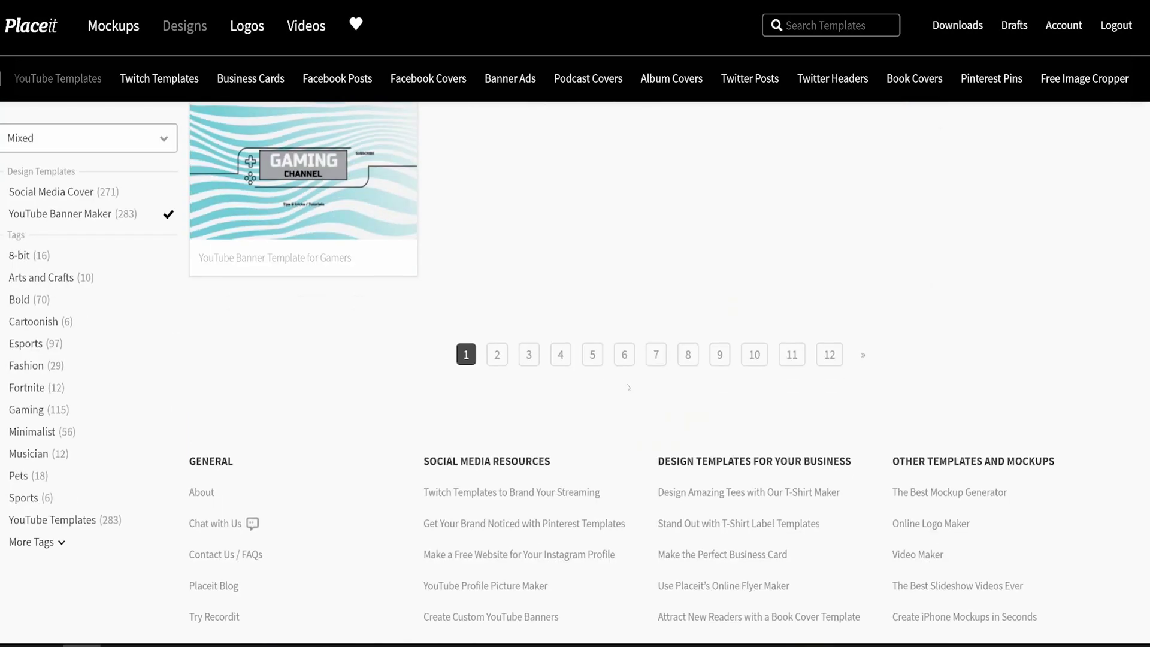
click(529, 354)
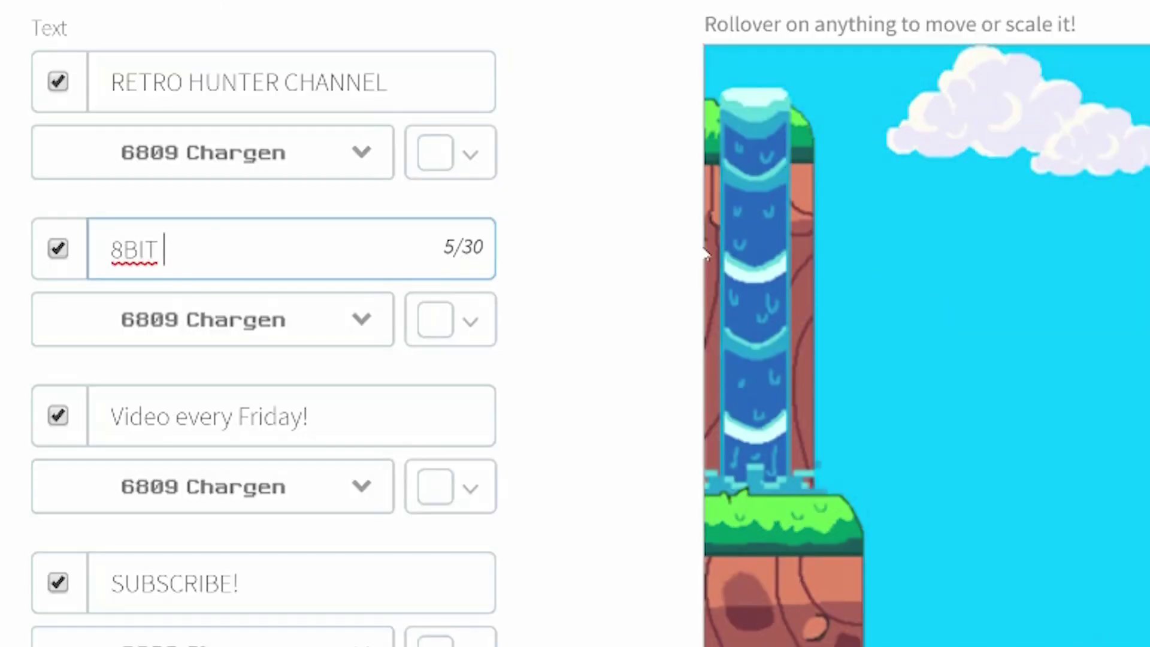
- Replace the template text with 'RETRO GAMING REVIEWS', '8BIT SPICER' and 'NEW VIDEOS EVERY WEEK'
text(SPICER)
drag(189, 82, 538, 37)
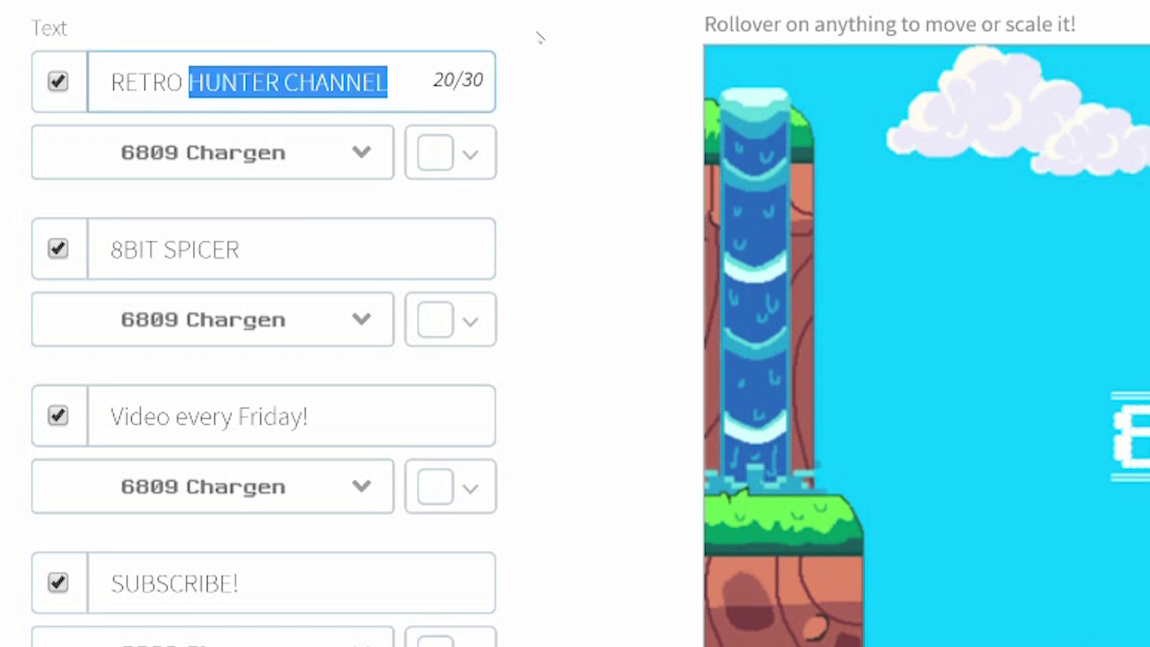
text(GAMING REVIEW)
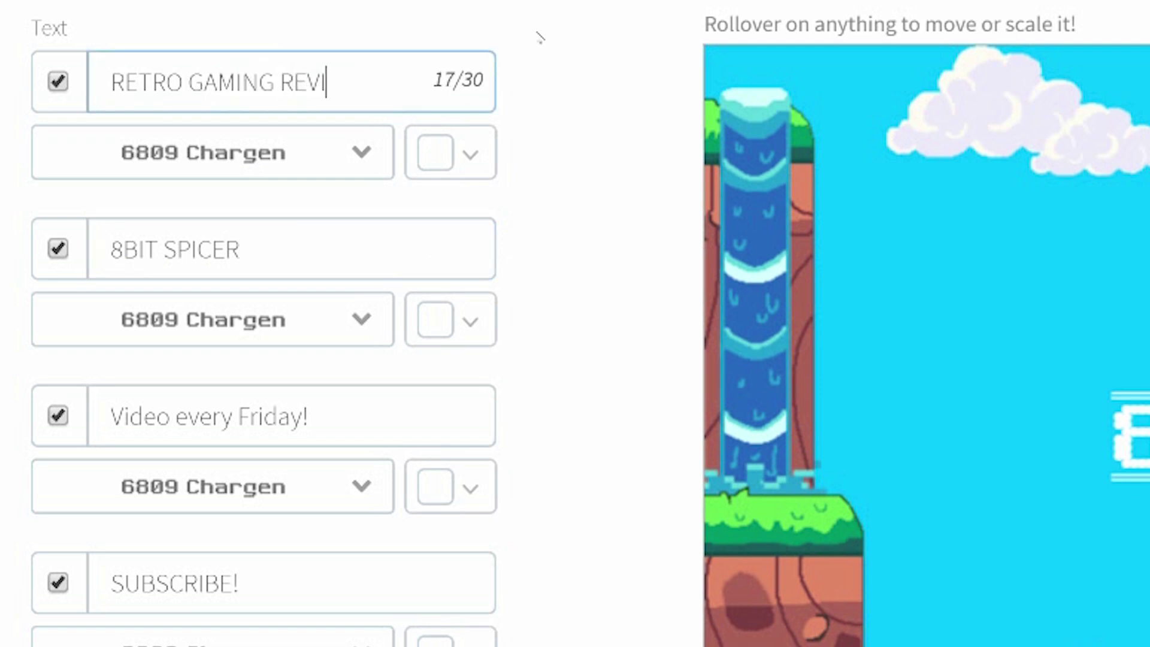
text(S)
text(E)
text(K)
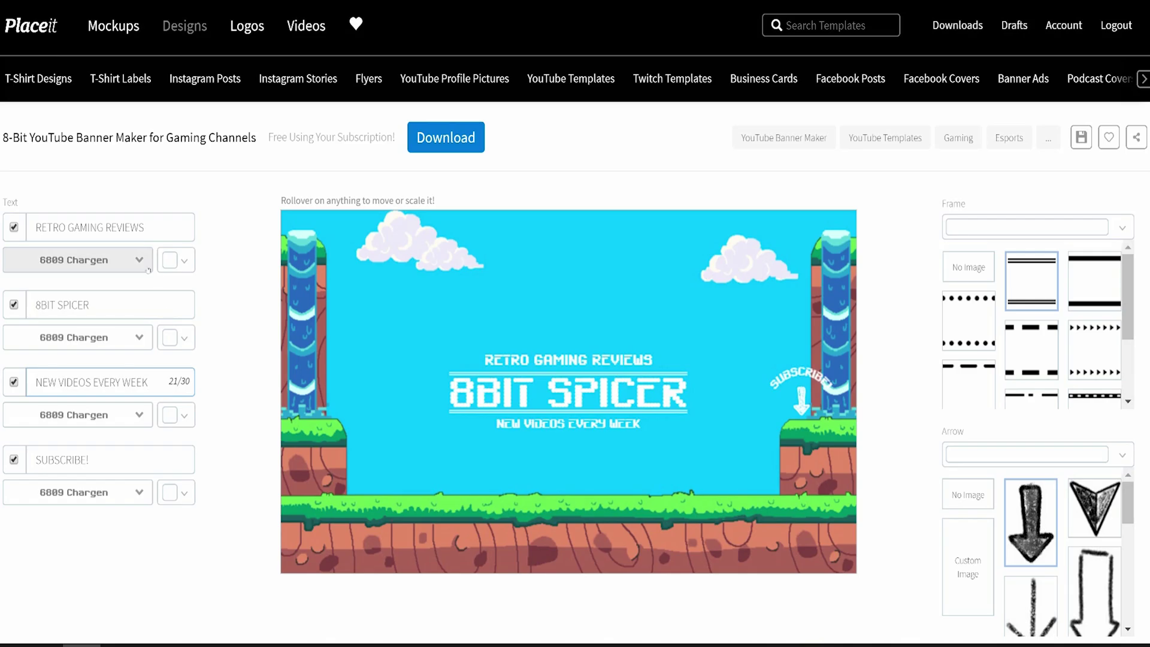
click(77, 260)
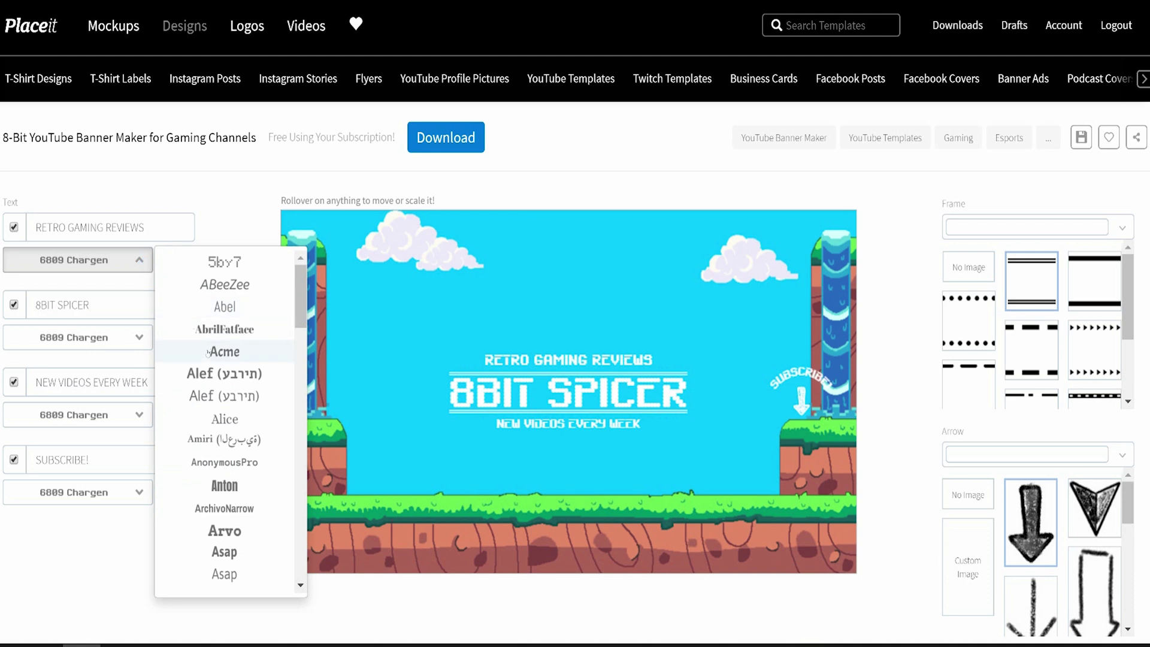
- Set the lines to Alef, BalooChettan and Exo fonts, with a V-shaped arrow and lava background
click(208, 375)
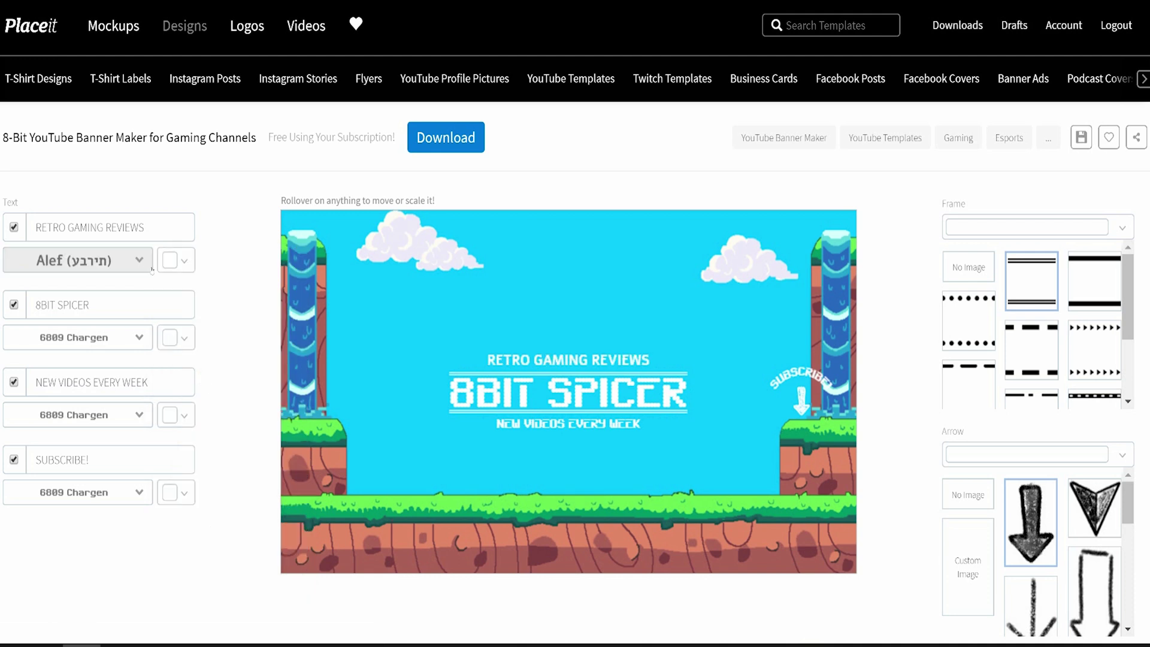
click(90, 337)
click(224, 280)
click(78, 414)
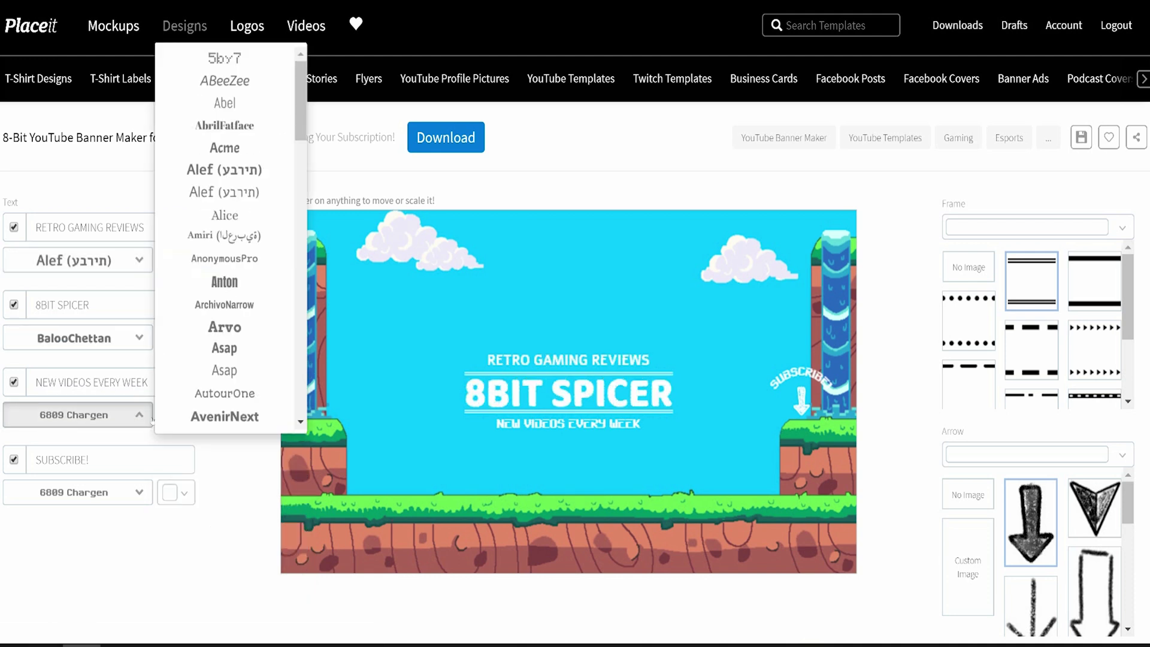
scroll(238, 240, down, 10)
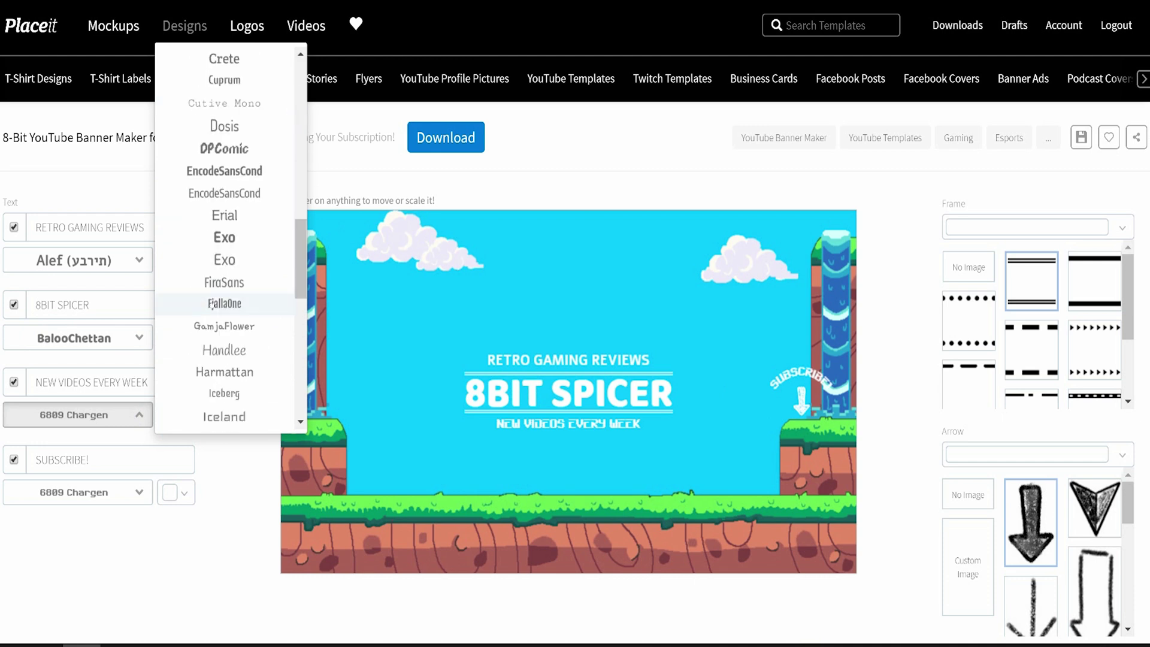
click(238, 238)
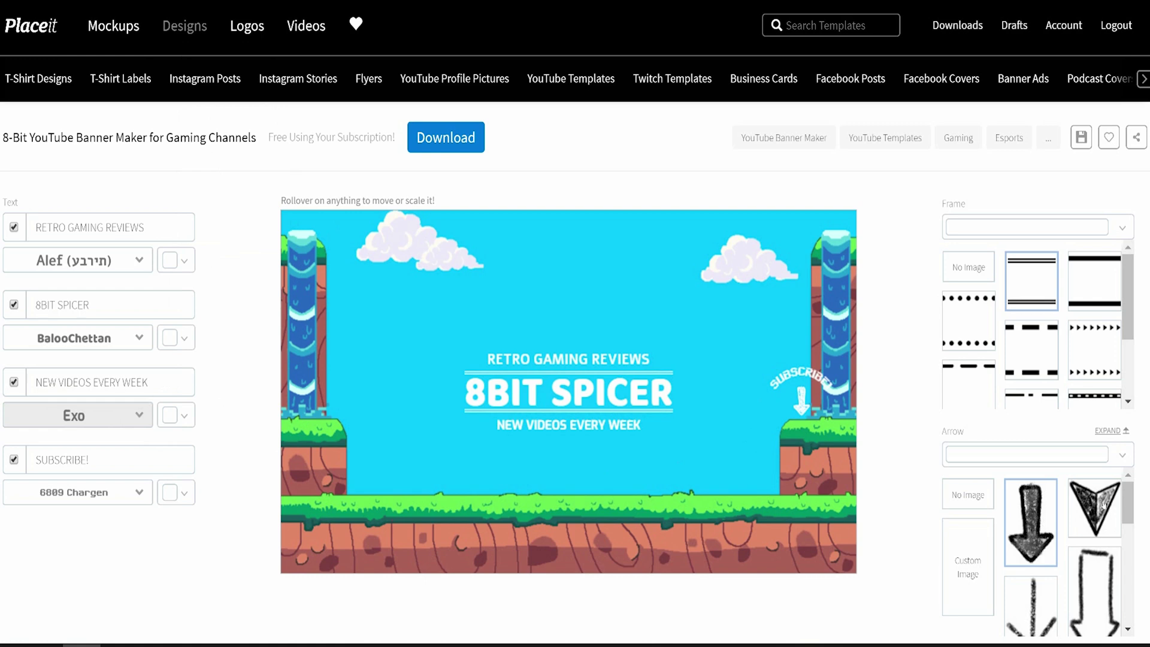
click(1102, 504)
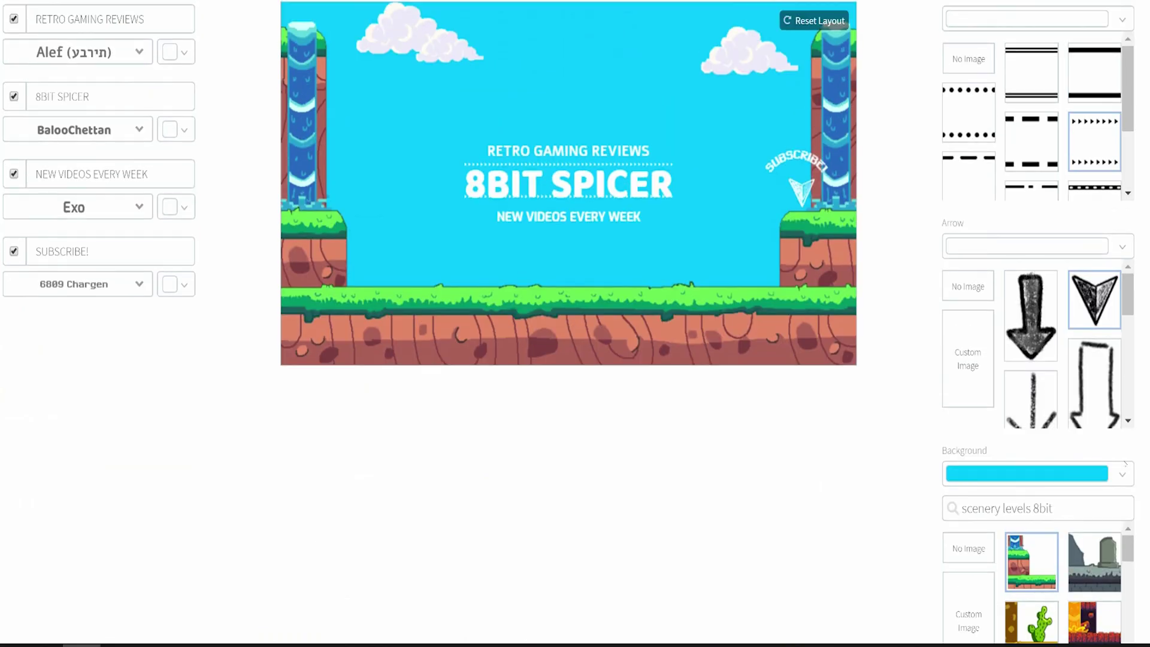
click(1107, 555)
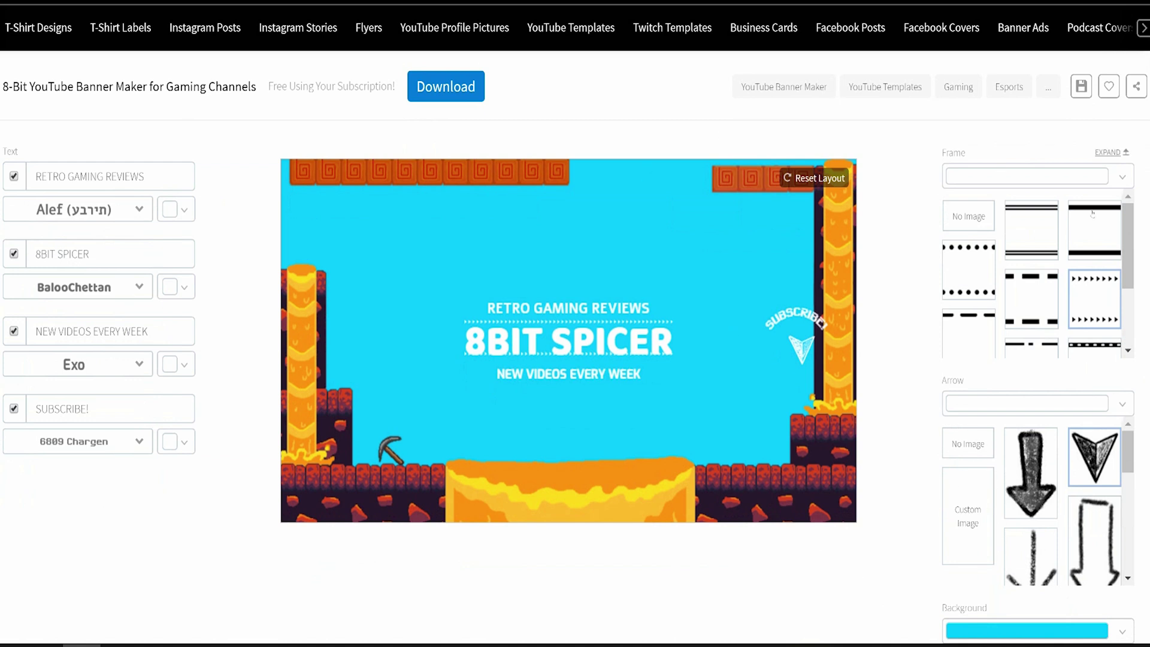
- Download the banner as a watermark-free 2560x1440px PNG
click(434, 81)
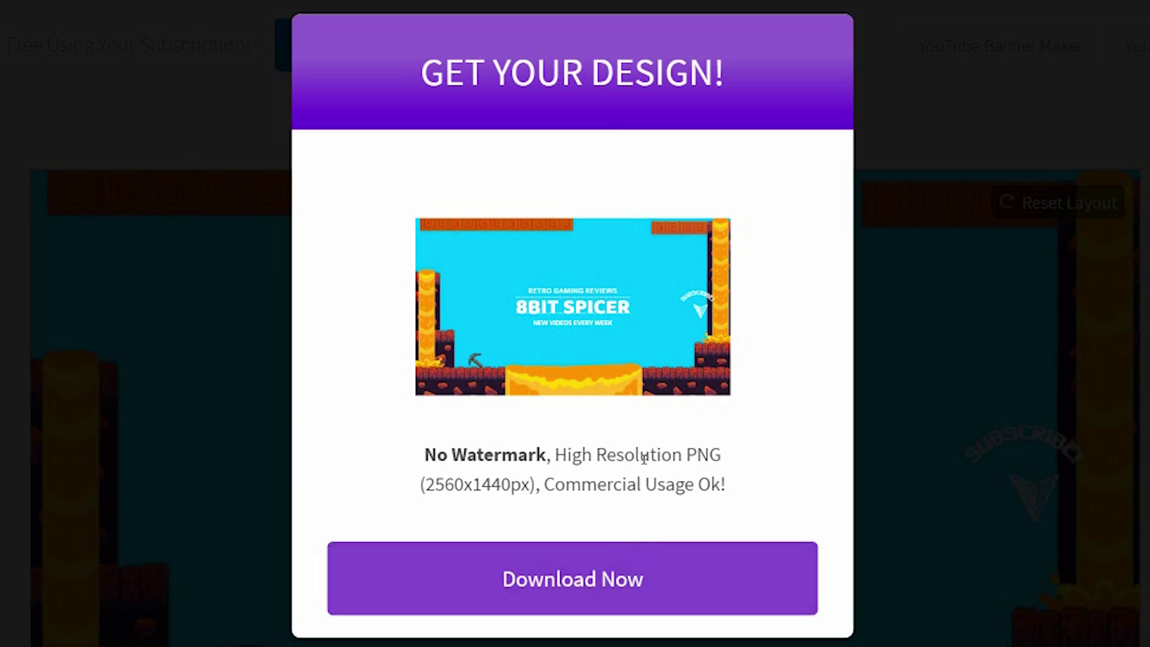
click(601, 584)
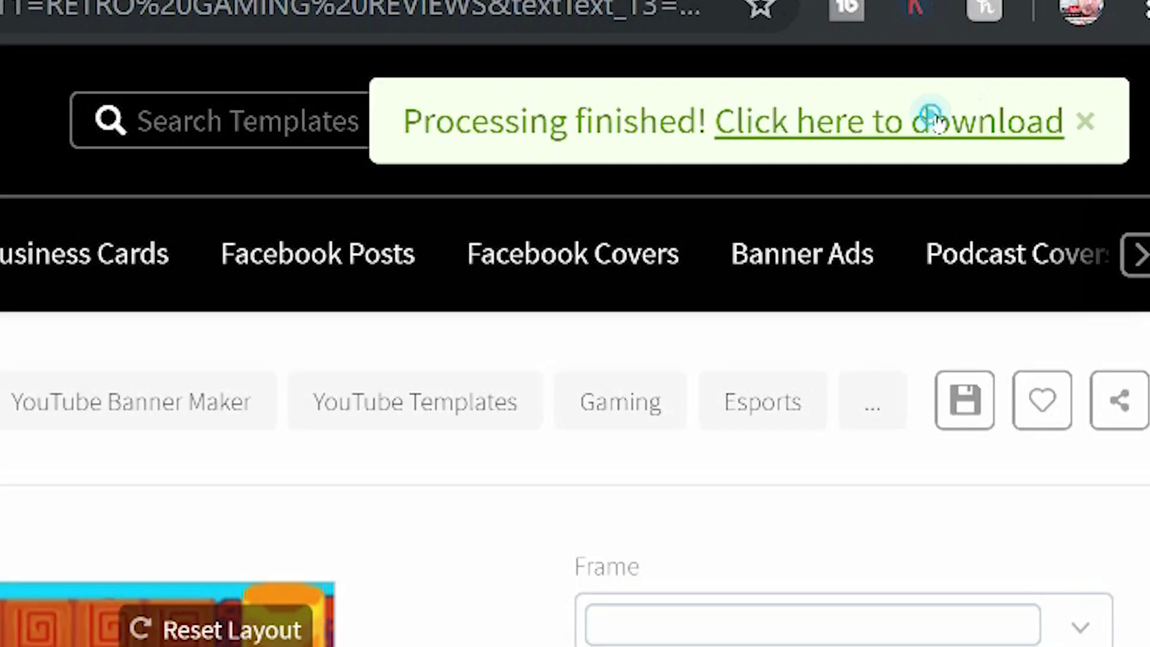
click(939, 123)
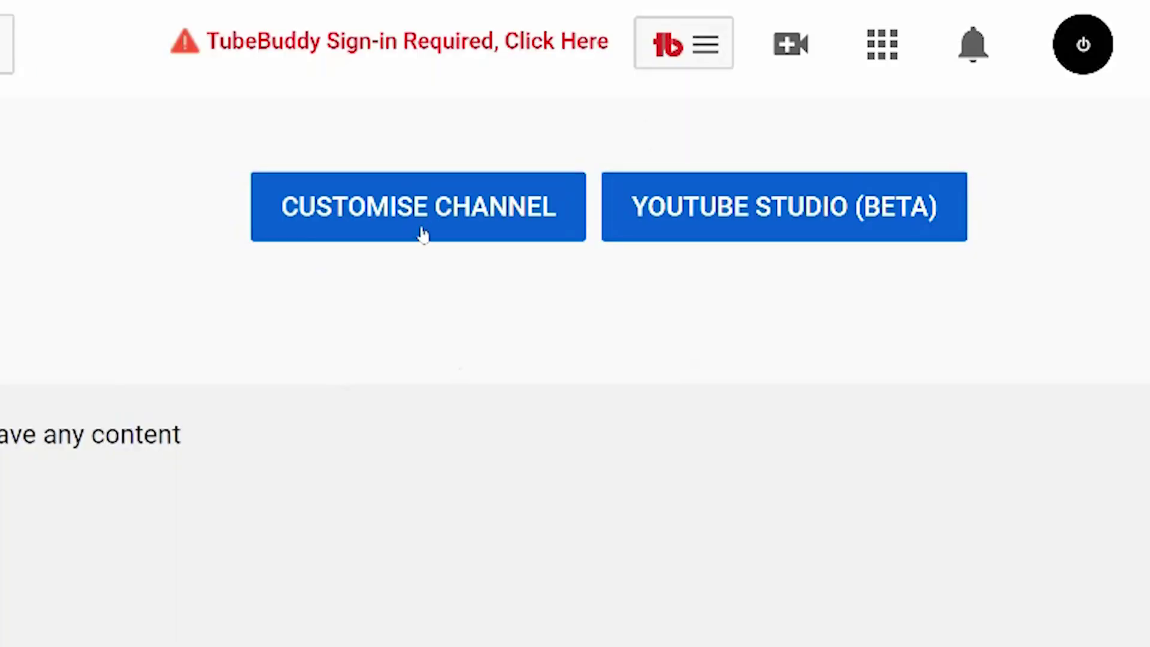
- Upload the downloaded banner PNG as new YouTube channel art
click(848, 99)
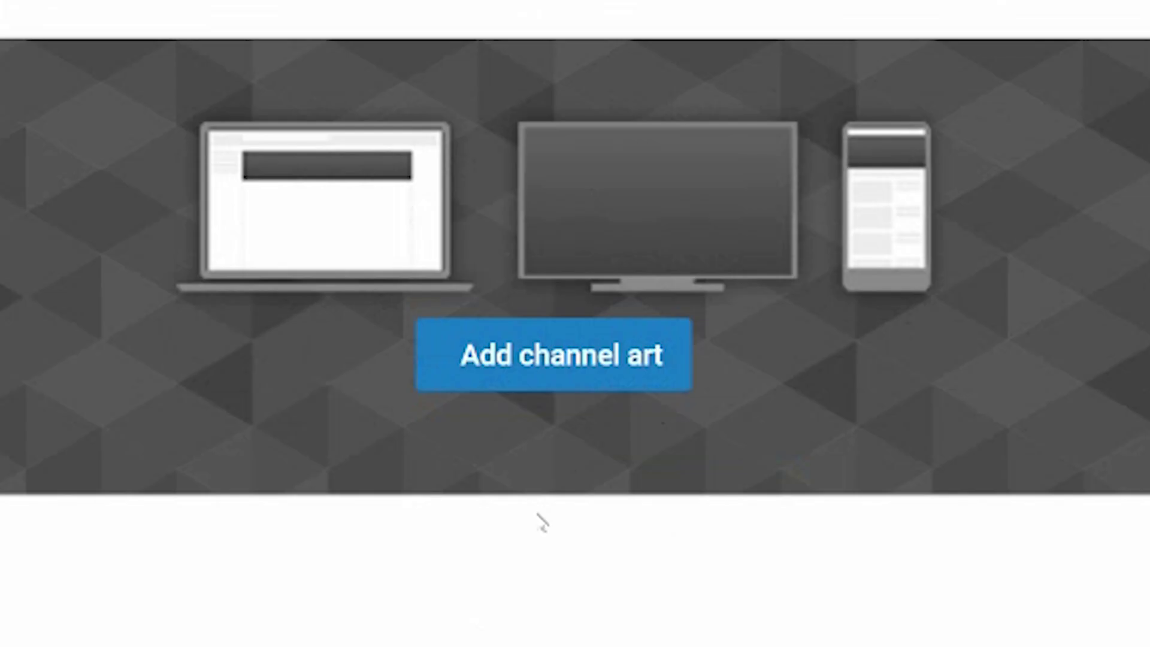
click(661, 177)
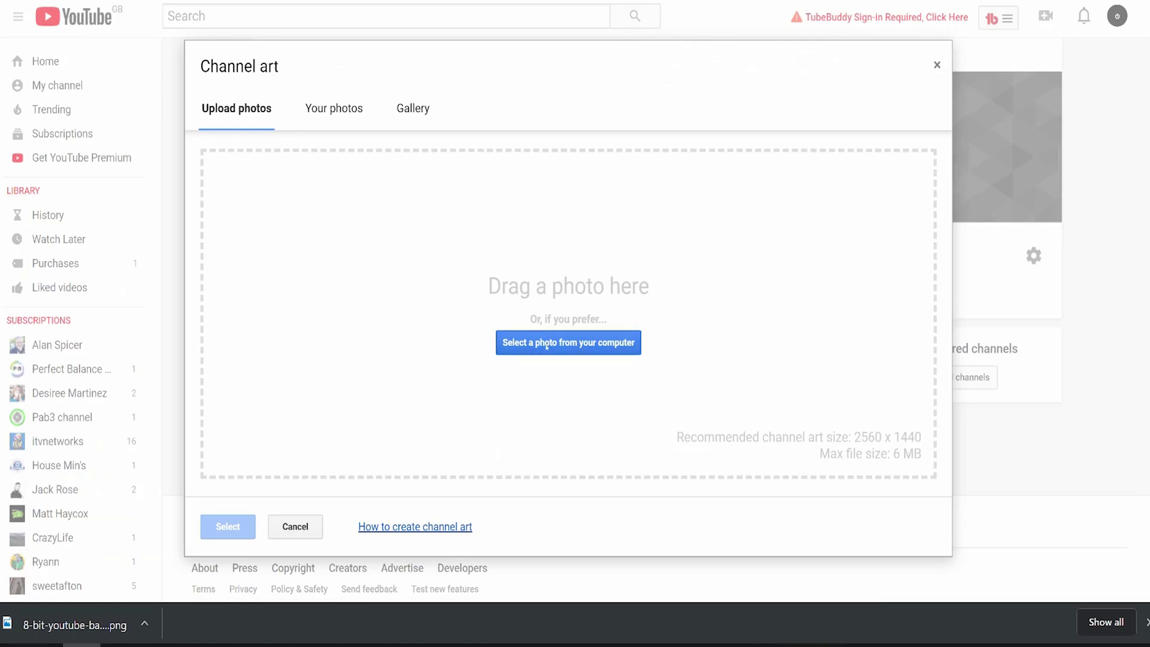
drag(66, 625, 476, 399)
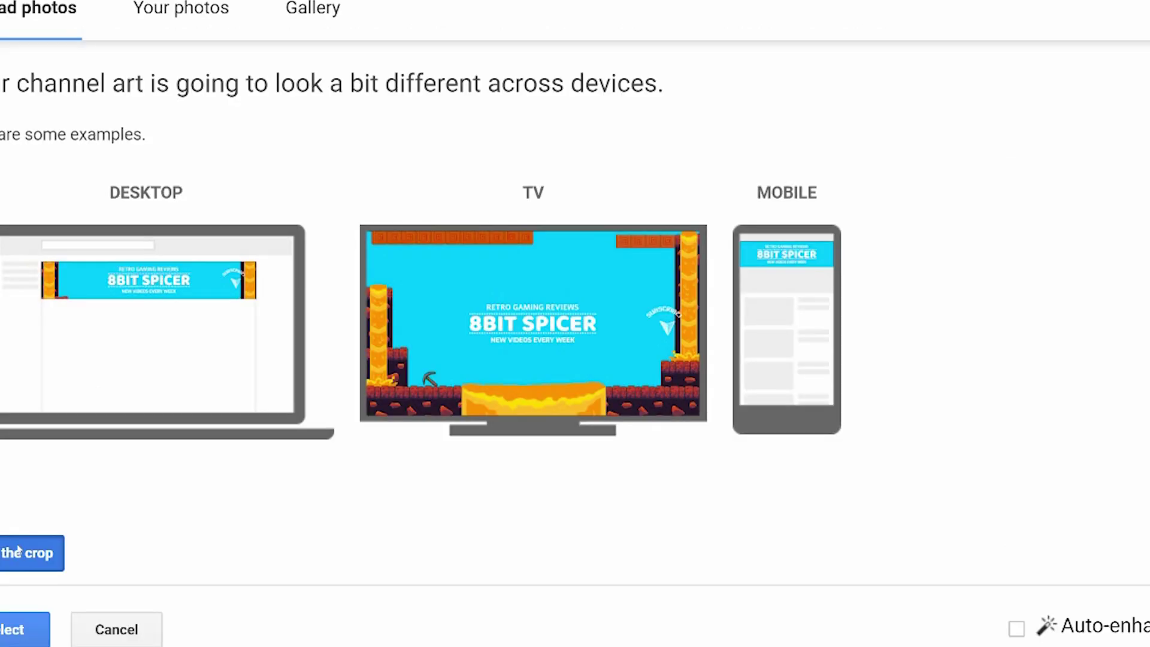
- Stretch the channel art crop to cover the whole image and apply it
click(111, 603)
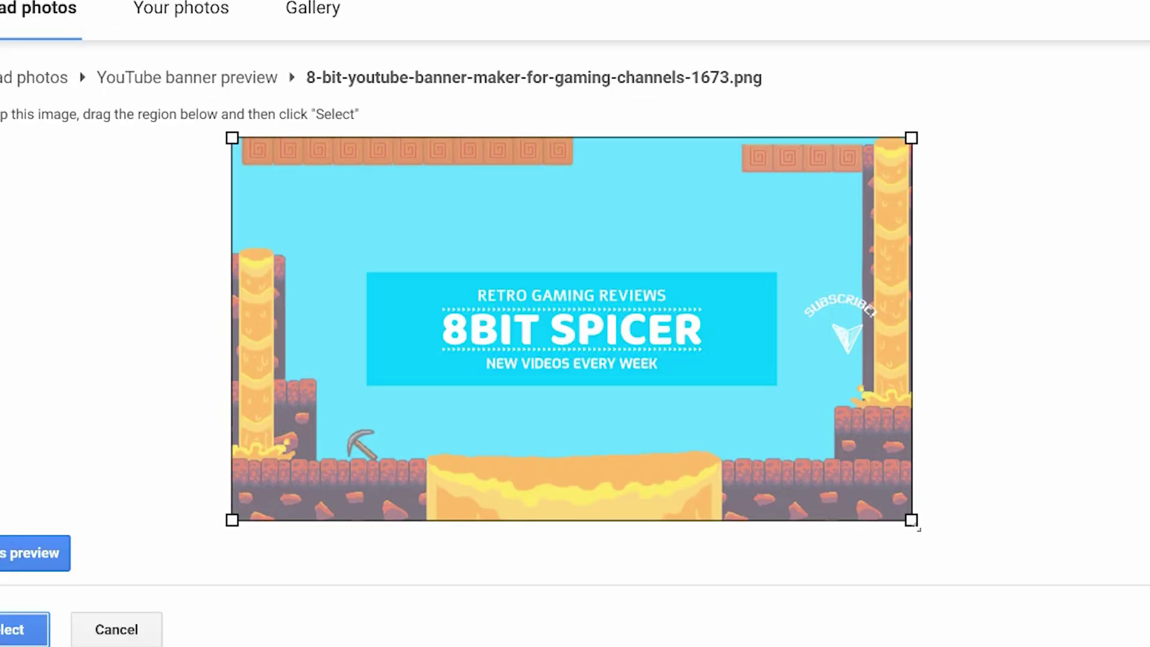
drag(917, 528, 778, 446)
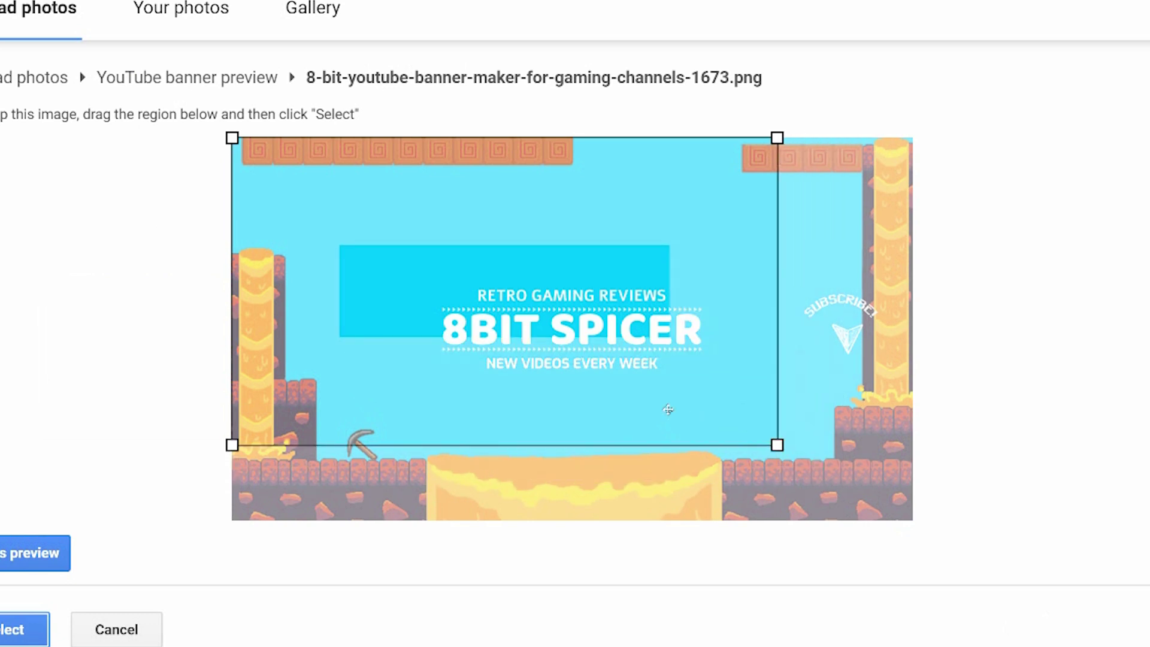
drag(529, 314, 584, 353)
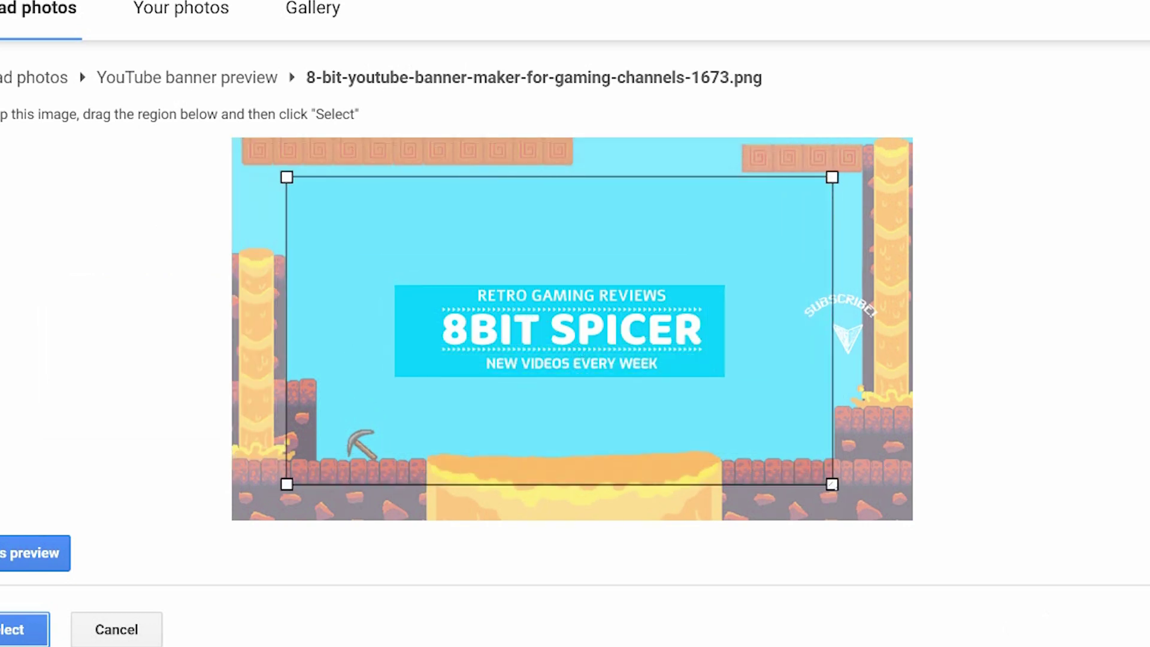
drag(832, 484, 1112, 577)
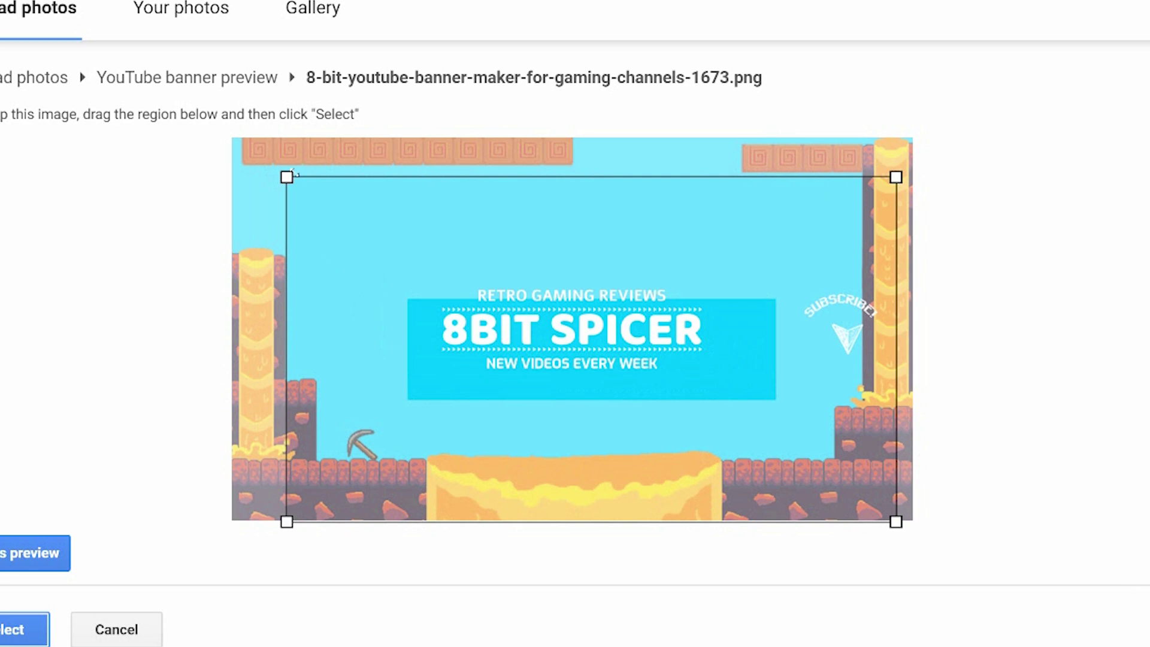
drag(287, 176, 92, 24)
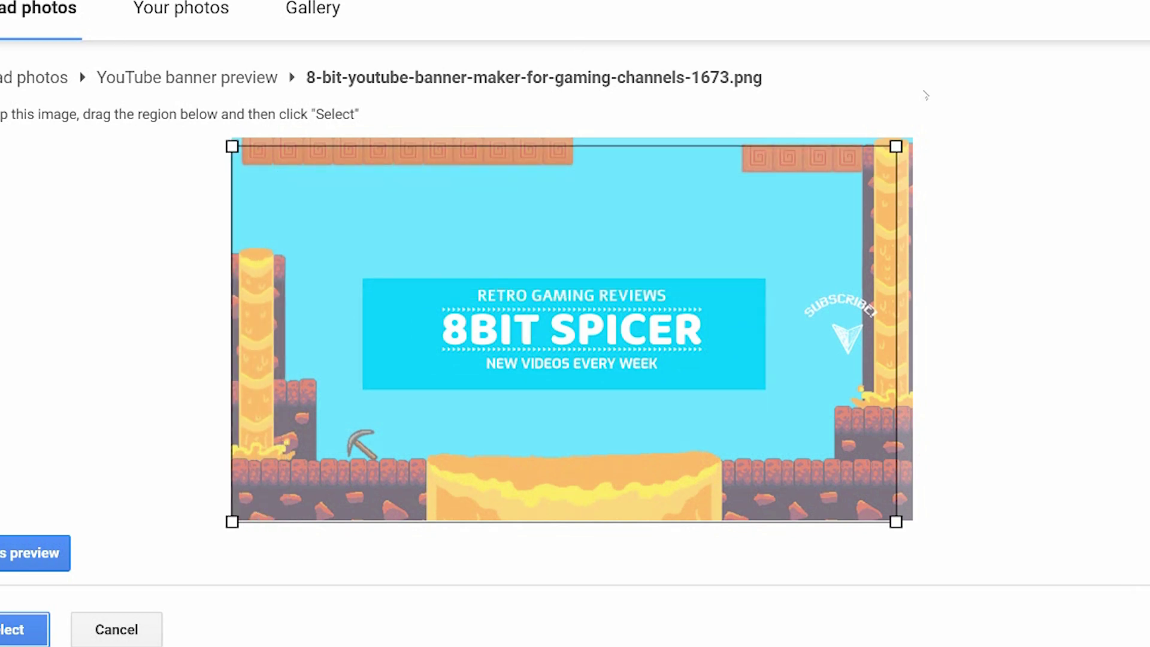
drag(897, 147, 999, 42)
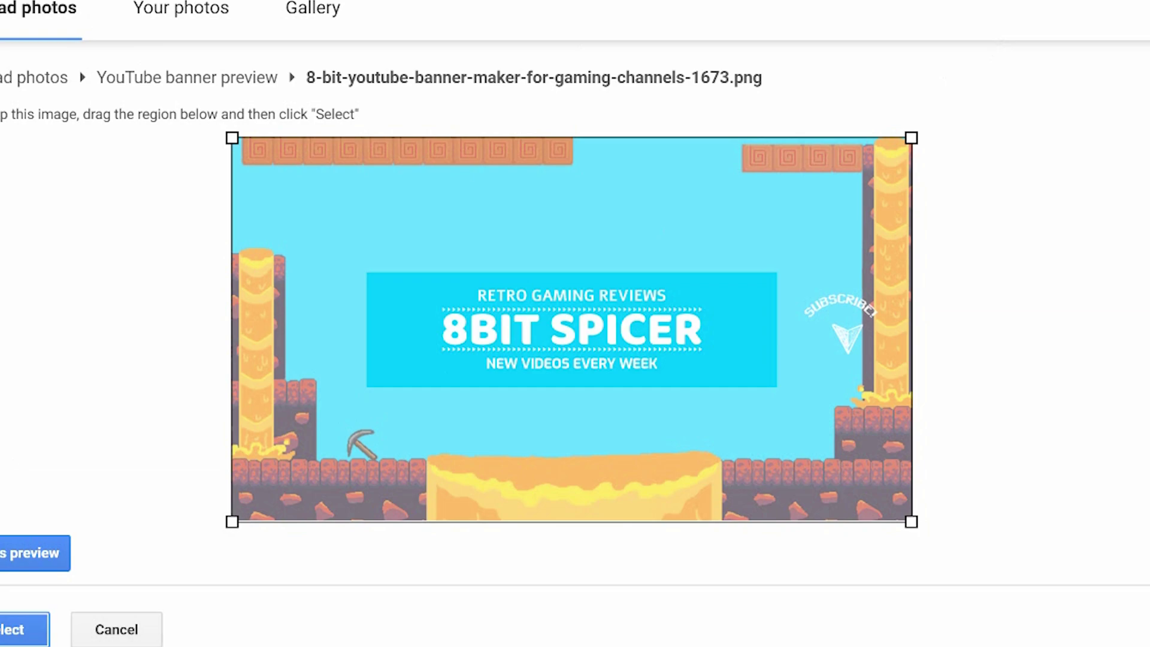
click(24, 629)
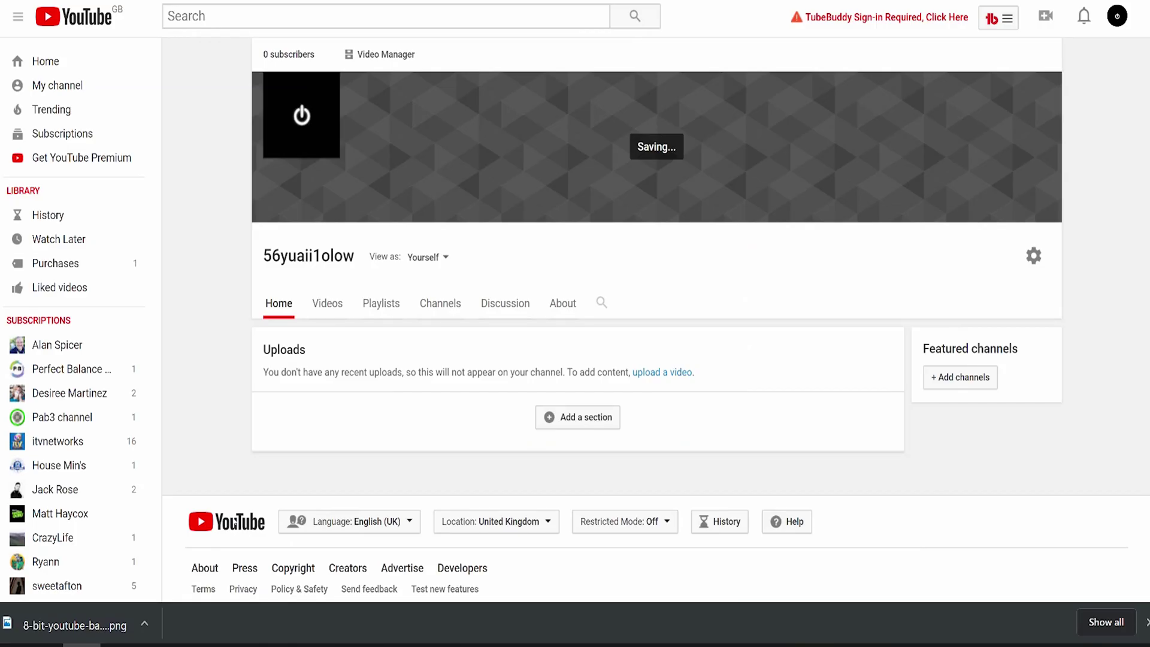